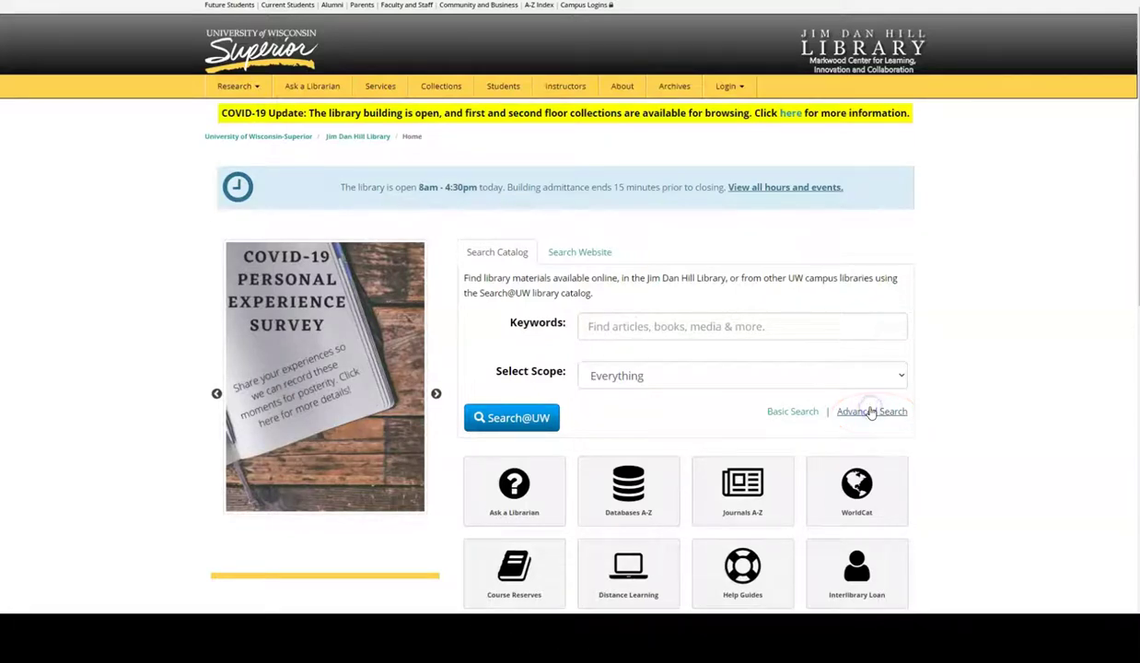
Run an advanced search for 'Great Gatsby' with Material Type limited to Books.
{"action": "left_click", "coordinate": [870, 413]}
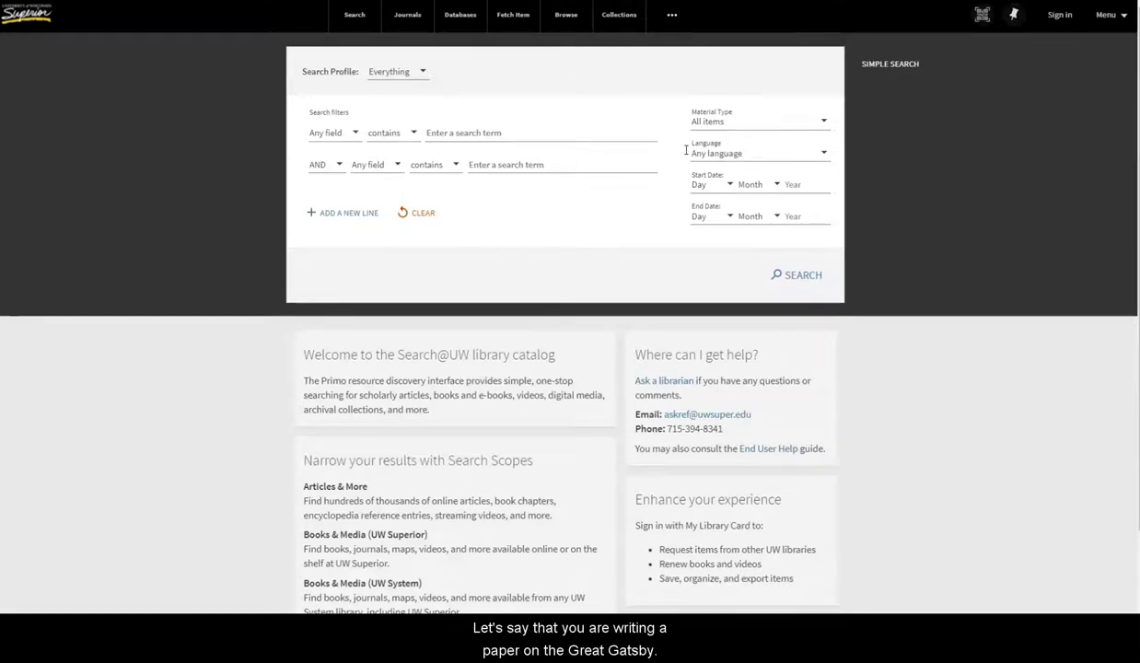
{"action": "left_click", "coordinate": [602, 135]}
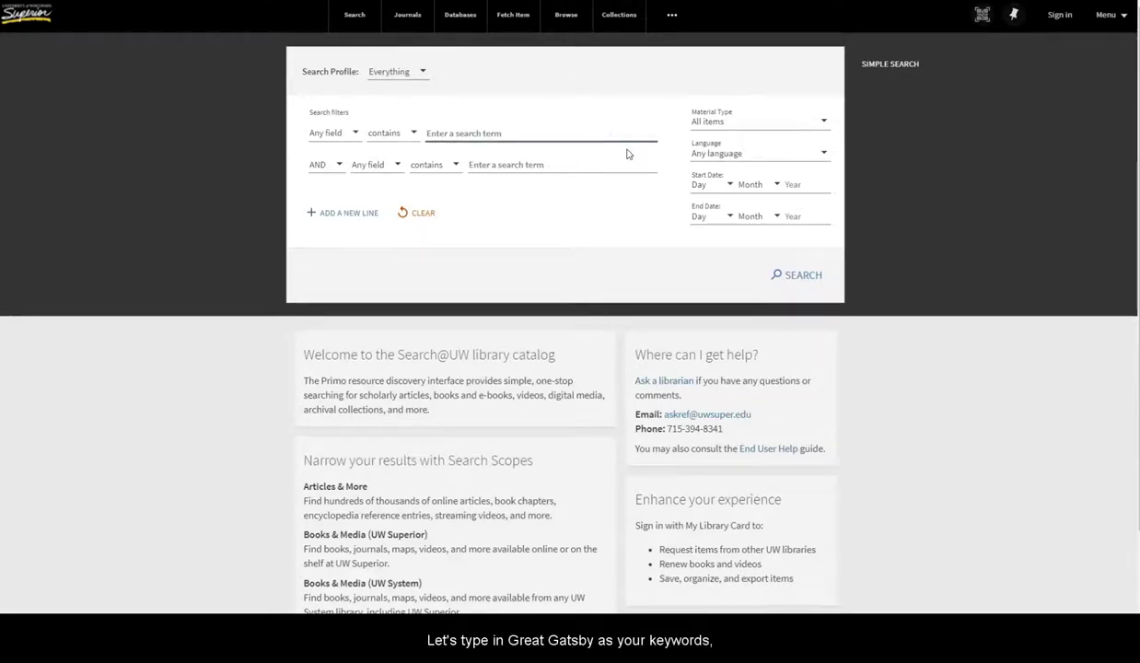
{"action": "type", "text": "Great Gat"}
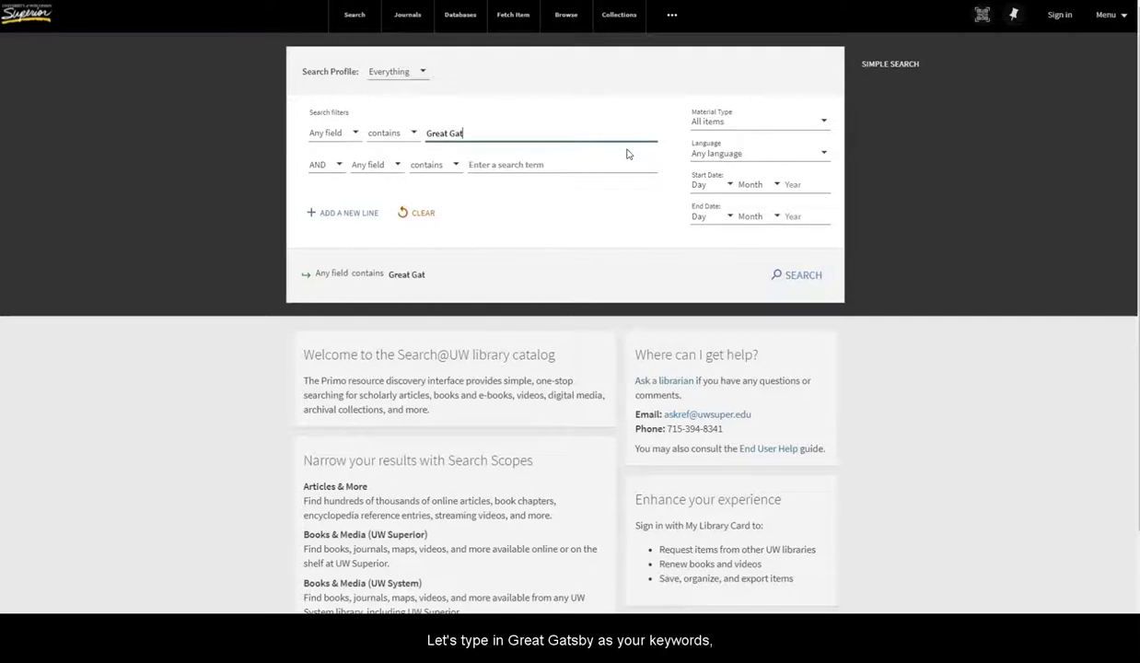
{"action": "type", "text": "sby"}
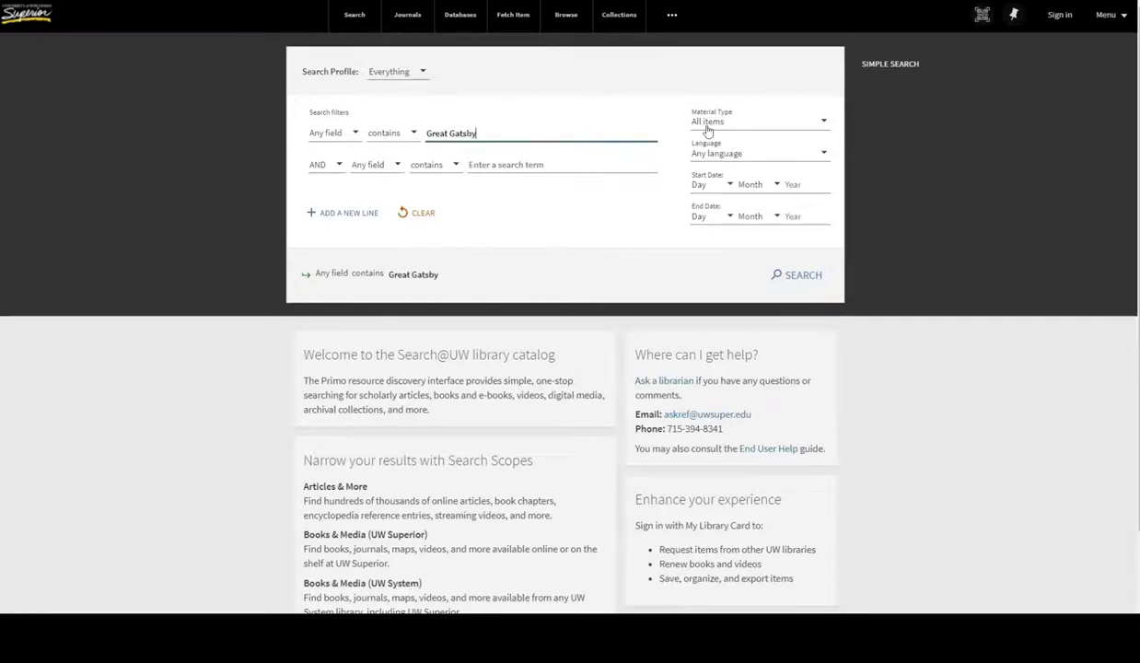
{"action": "left_click", "coordinate": [683, 124]}
{"action": "left_click", "coordinate": [715, 245]}
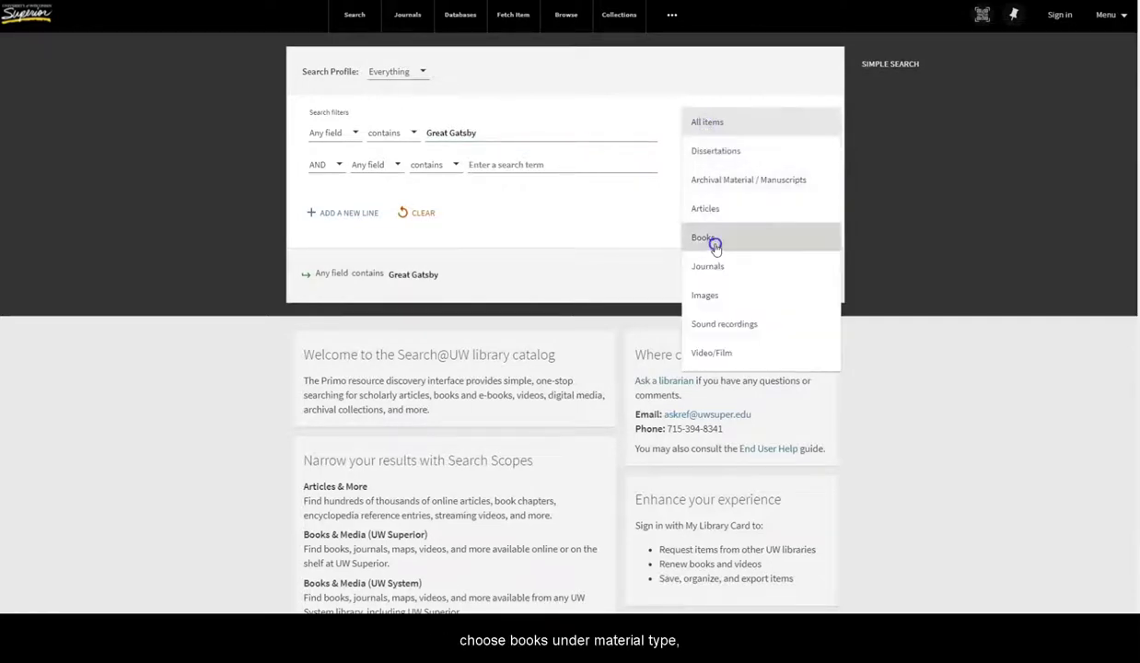
{"action": "left_click", "coordinate": [805, 277]}
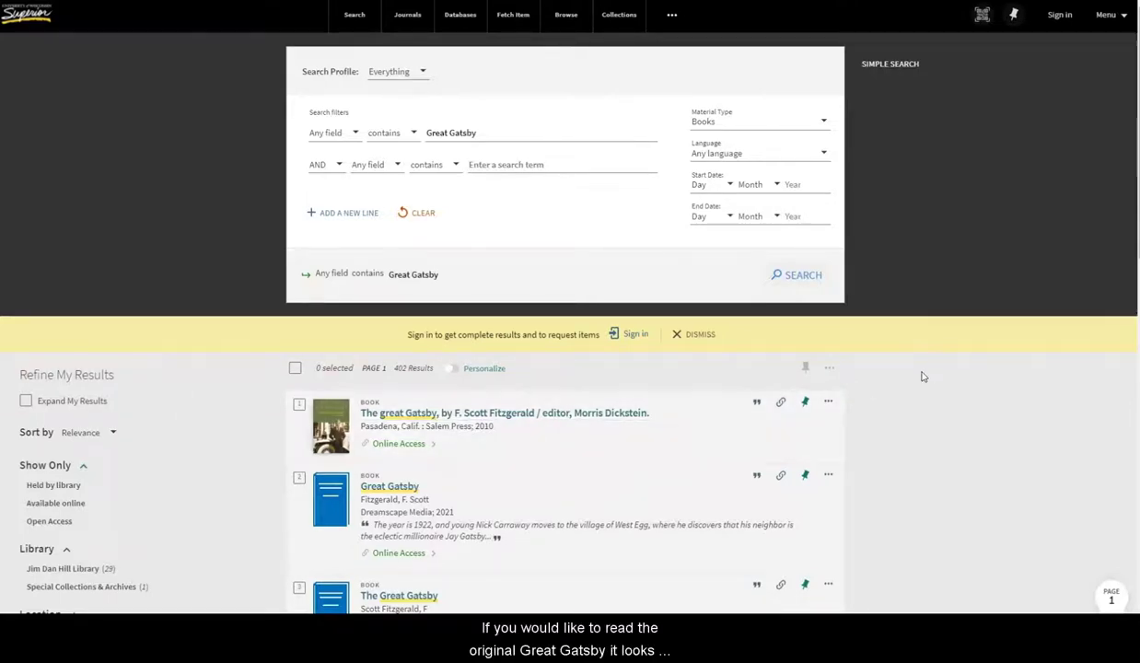
Scroll the 402 results down to the fourth, the 2004 Scribner edition.
{"action": "scroll", "coordinate": [916, 379], "scroll_direction": "down", "scroll_amount": 1}
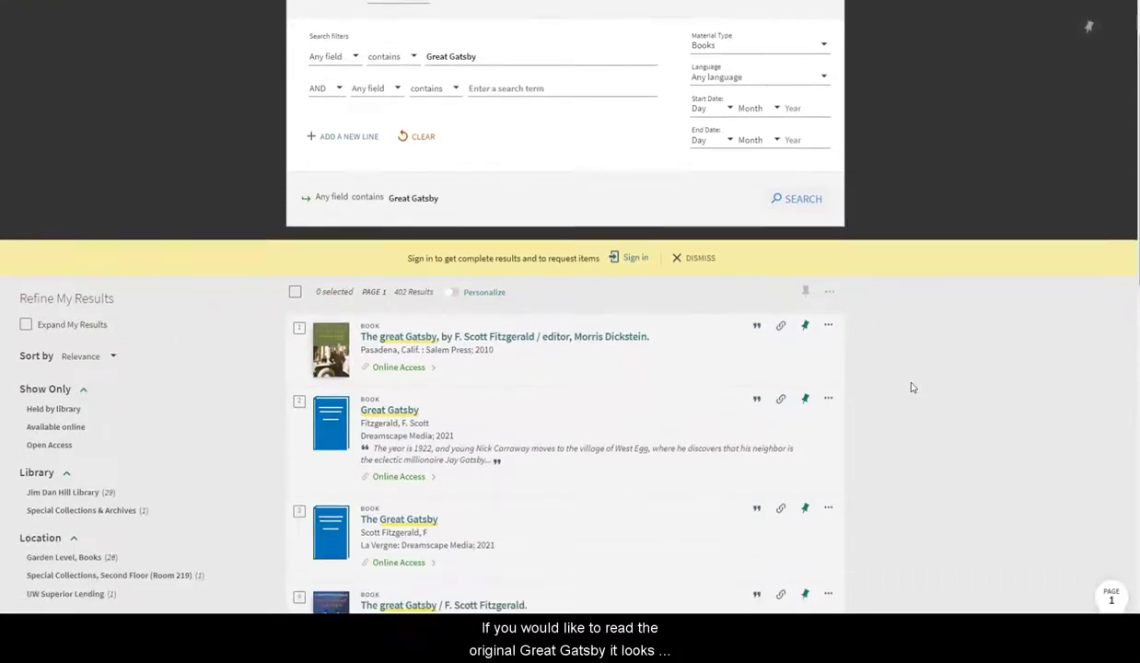
{"action": "scroll", "coordinate": [912, 385], "scroll_direction": "down", "scroll_amount": 2}
{"action": "scroll", "coordinate": [893, 359], "scroll_direction": "down", "scroll_amount": 2}
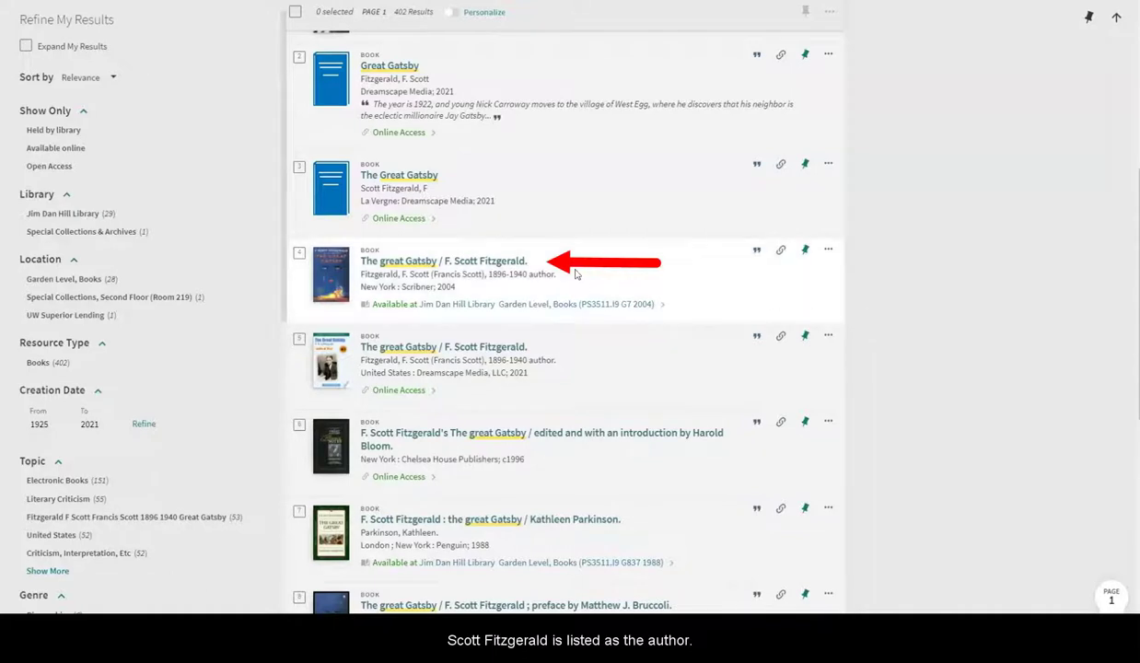
Open the 2004 Scribner edition's record, read its summary, and return to its Get It availability.
{"action": "left_click", "coordinate": [484, 261]}
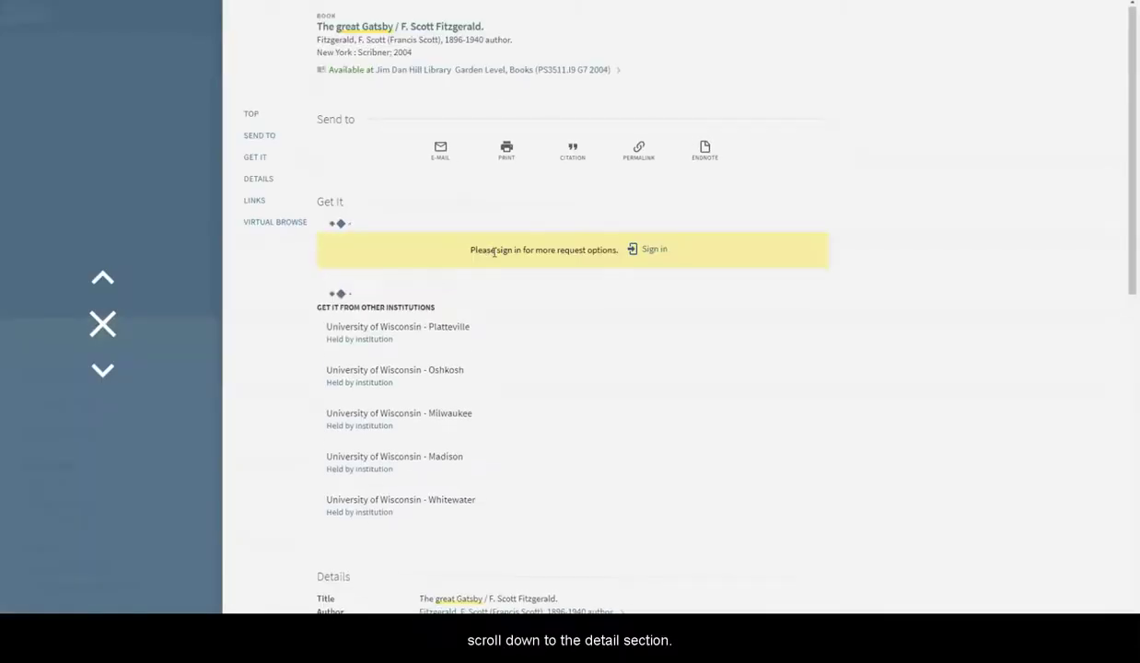
{"action": "scroll", "coordinate": [488, 258], "scroll_direction": "down", "scroll_amount": 3}
{"action": "scroll", "coordinate": [497, 256], "scroll_direction": "down", "scroll_amount": 3}
{"action": "scroll", "coordinate": [502, 259], "scroll_direction": "down", "scroll_amount": 3}
{"action": "scroll", "coordinate": [507, 267], "scroll_direction": "up", "scroll_amount": 2}
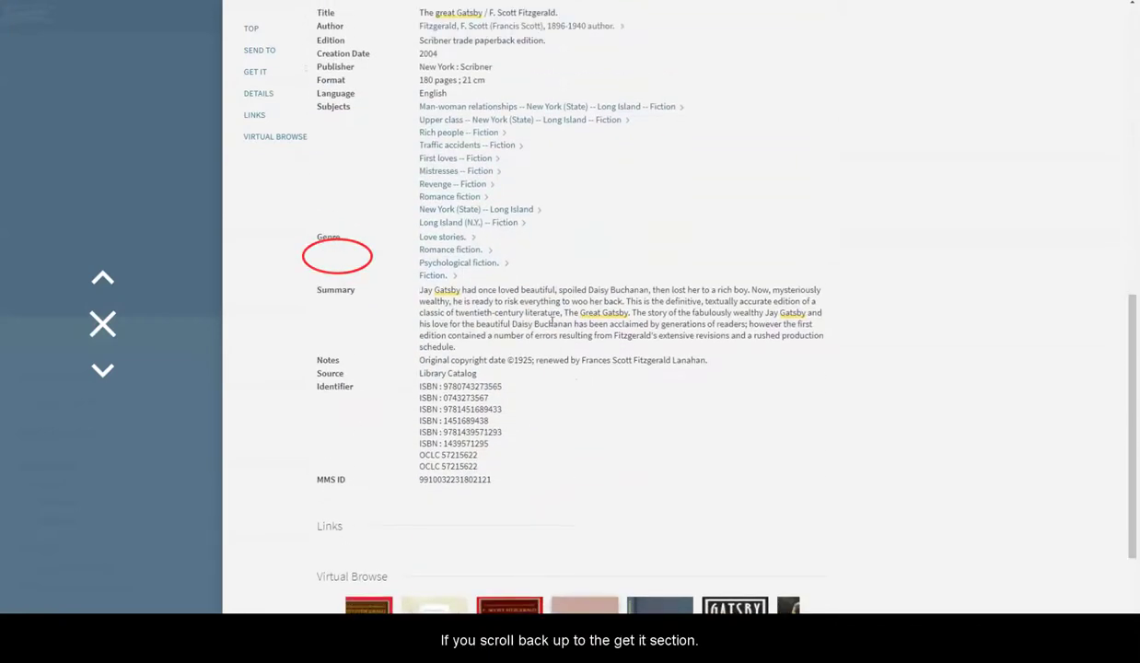
{"action": "scroll", "coordinate": [525, 295], "scroll_direction": "up", "scroll_amount": 5}
{"action": "scroll", "coordinate": [551, 321], "scroll_direction": "up", "scroll_amount": 5}
{"action": "scroll", "coordinate": [552, 322], "scroll_direction": "up", "scroll_amount": 3}
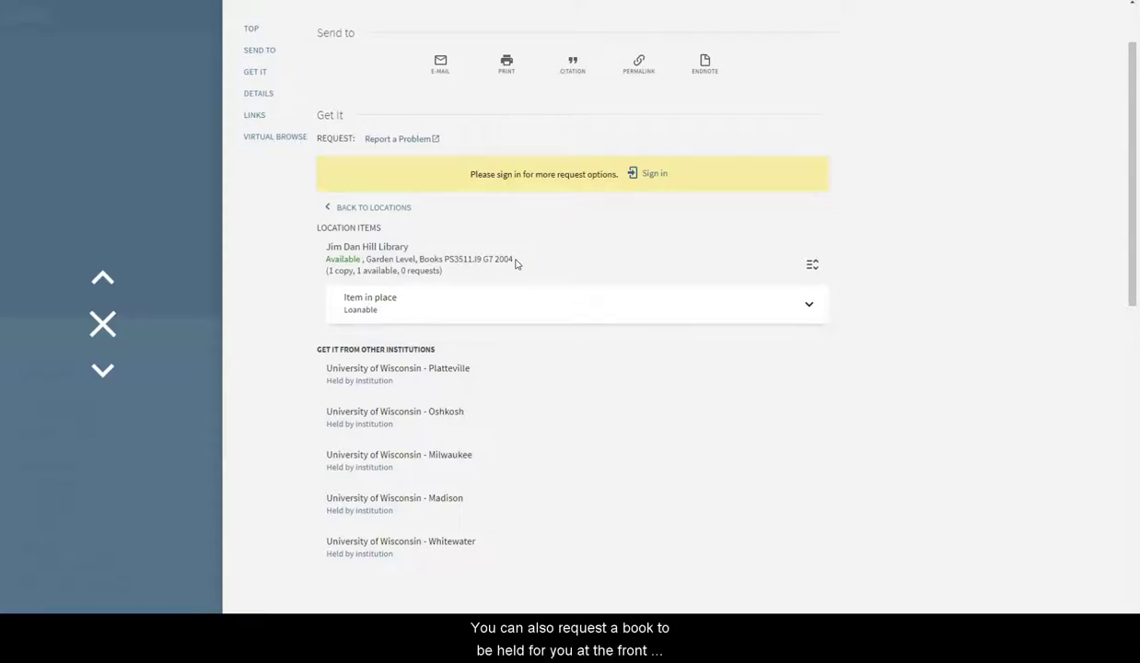
Sign in from the Get It banner to reveal the Local Request pickup form.
{"action": "left_click", "coordinate": [651, 175]}
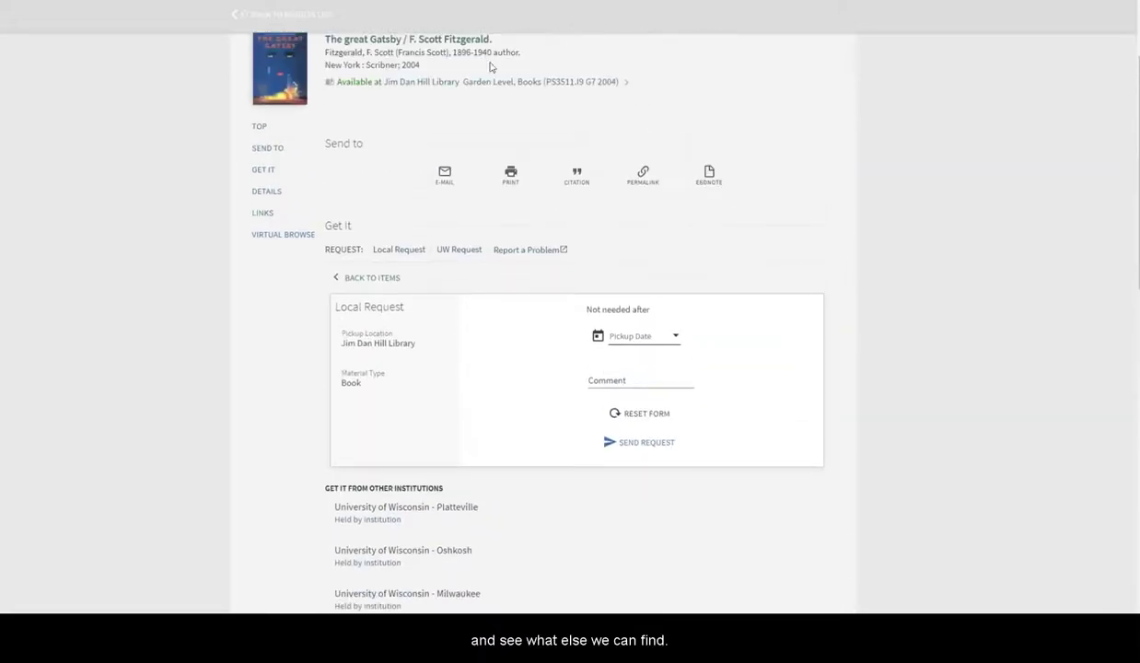
{"action": "scroll", "coordinate": [491, 67], "scroll_direction": "up", "scroll_amount": 3}
Load more results and view request options for result 12, Greenberg's 2007 graphic adaptation.
{"action": "left_click", "coordinate": [318, 114]}
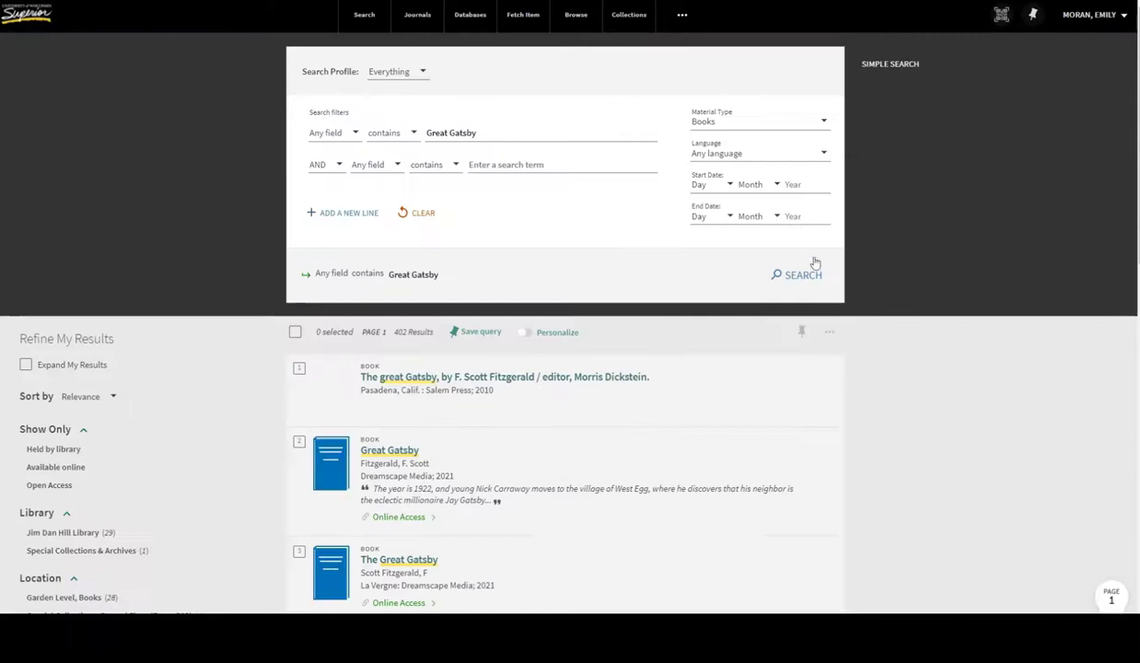
{"action": "scroll", "coordinate": [934, 273], "scroll_direction": "down", "scroll_amount": 5}
{"action": "scroll", "coordinate": [932, 274], "scroll_direction": "down", "scroll_amount": 5}
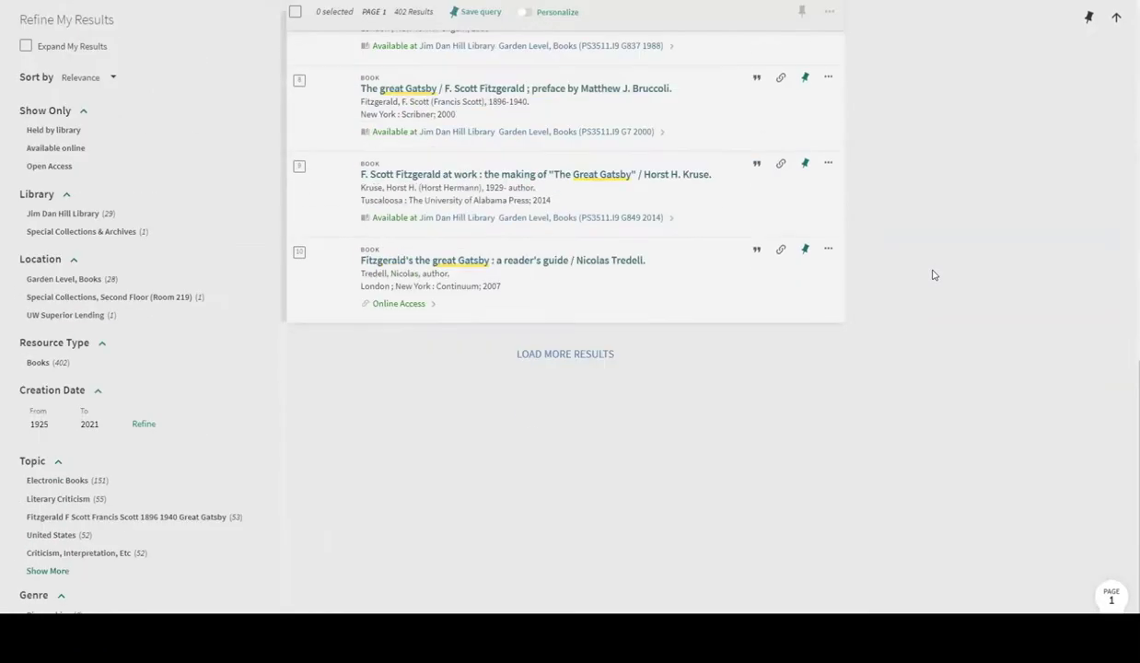
{"action": "left_click", "coordinate": [571, 355]}
{"action": "scroll", "coordinate": [928, 318], "scroll_direction": "down", "scroll_amount": 2}
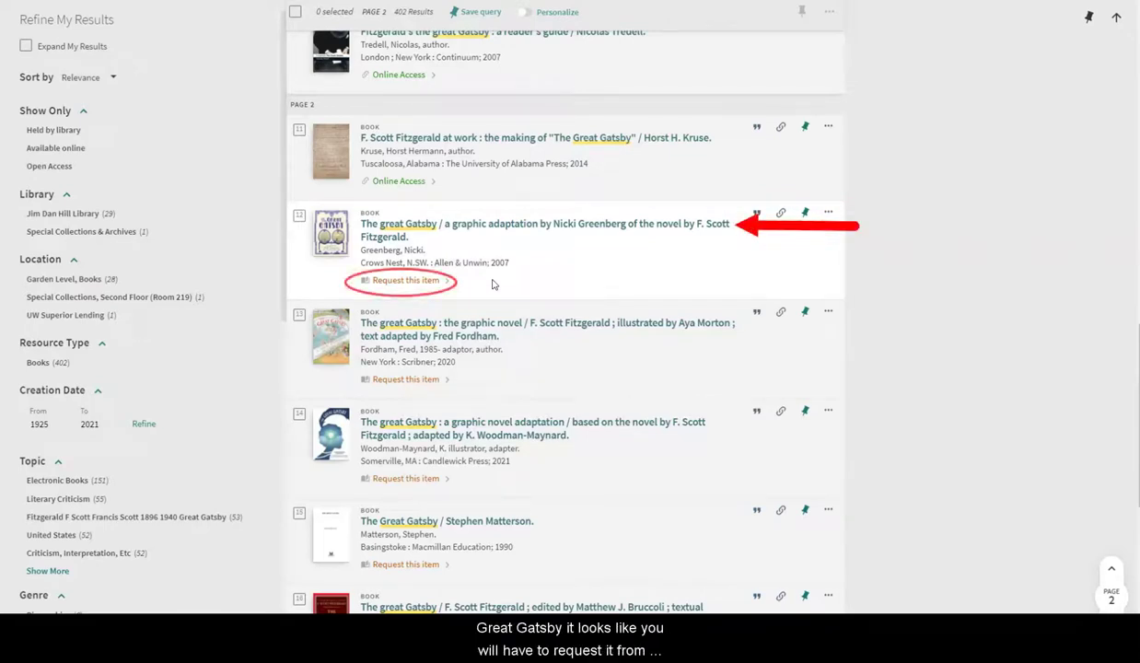
{"action": "left_click", "coordinate": [413, 280]}
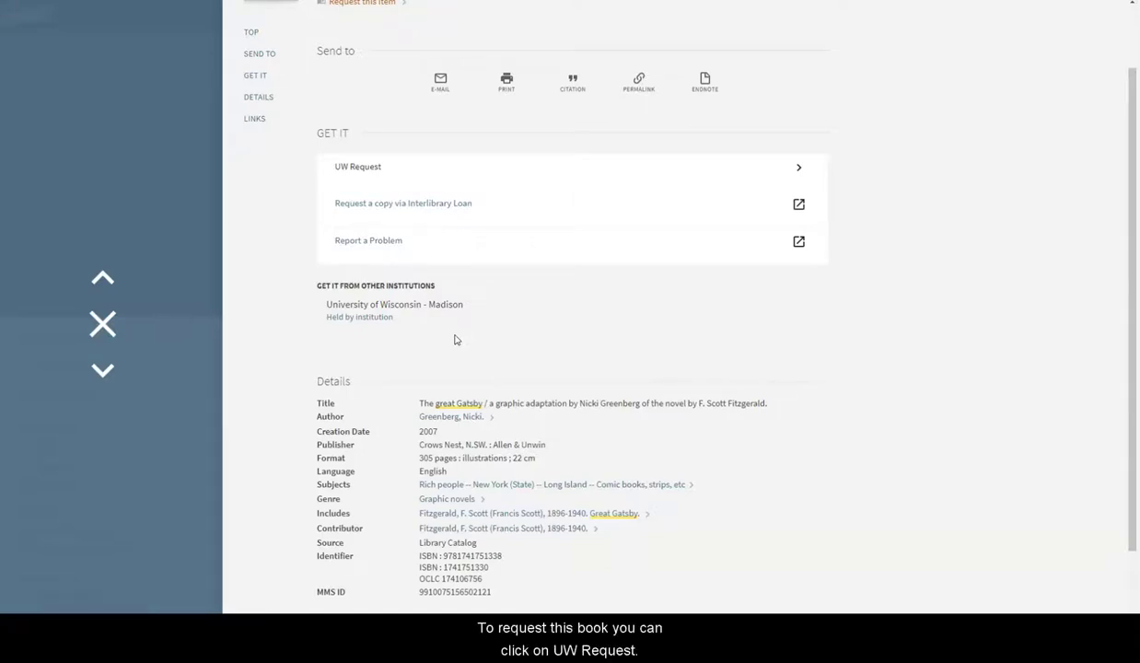
{"action": "left_click", "coordinate": [359, 168]}
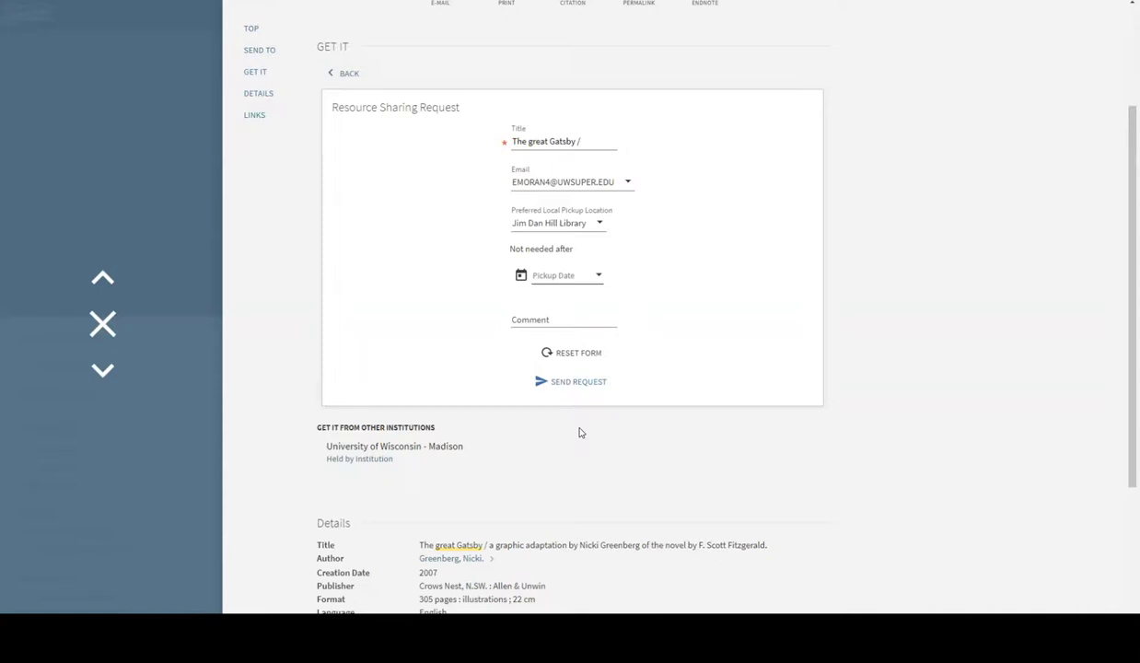
{"action": "left_click", "coordinate": [351, 74]}
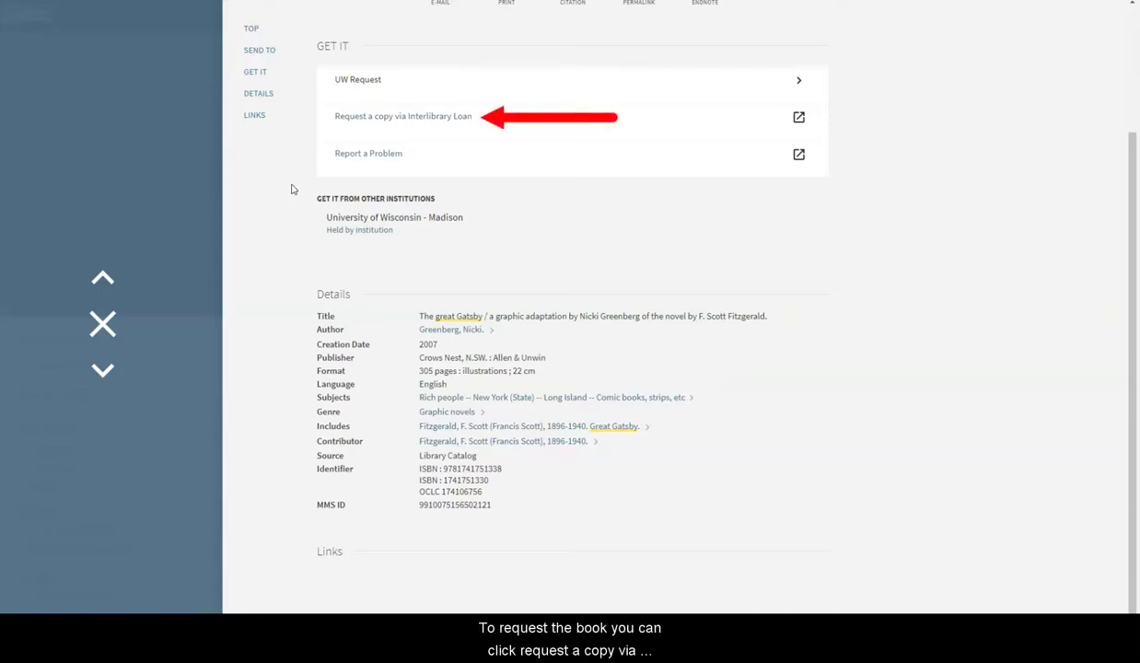
Submit the prefilled ILLiad book request for Greenberg's 2007 Great Gatsby graphic adaptation.
{"action": "left_click", "coordinate": [406, 120]}
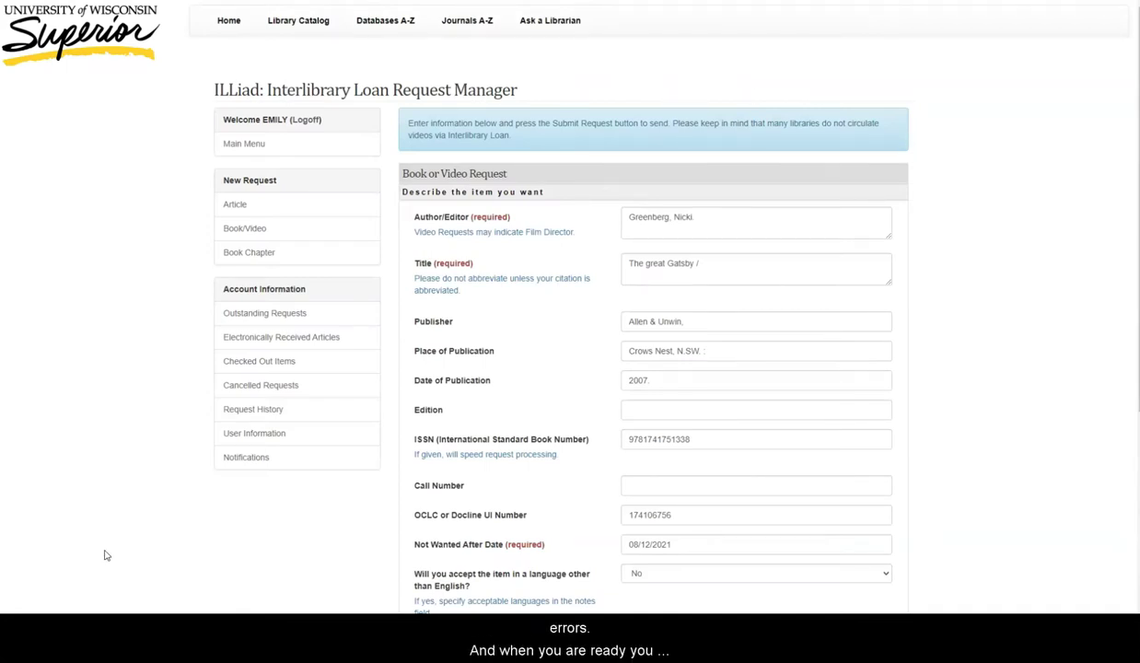
{"action": "scroll", "coordinate": [939, 185], "scroll_direction": "down", "scroll_amount": 5}
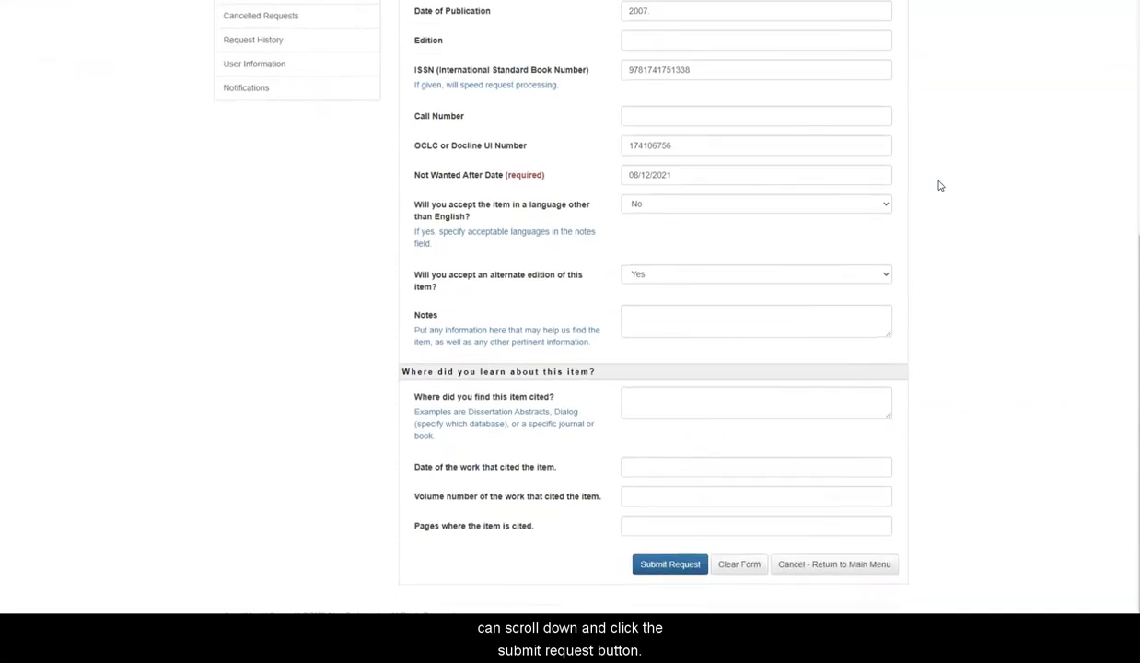
{"action": "left_click", "coordinate": [673, 570]}
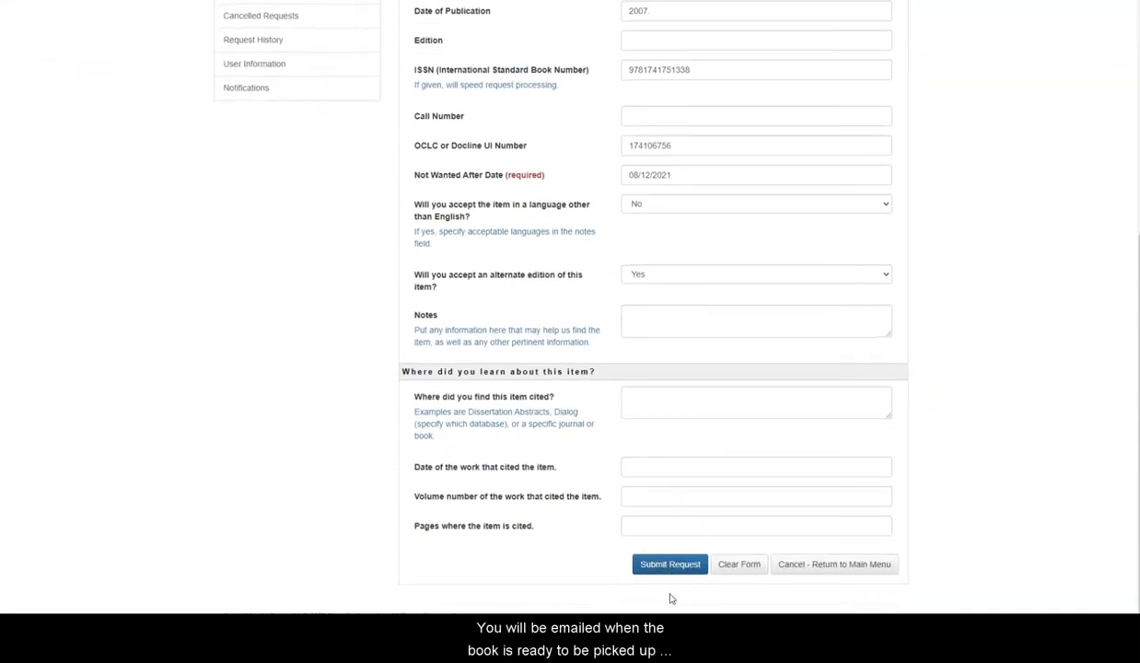